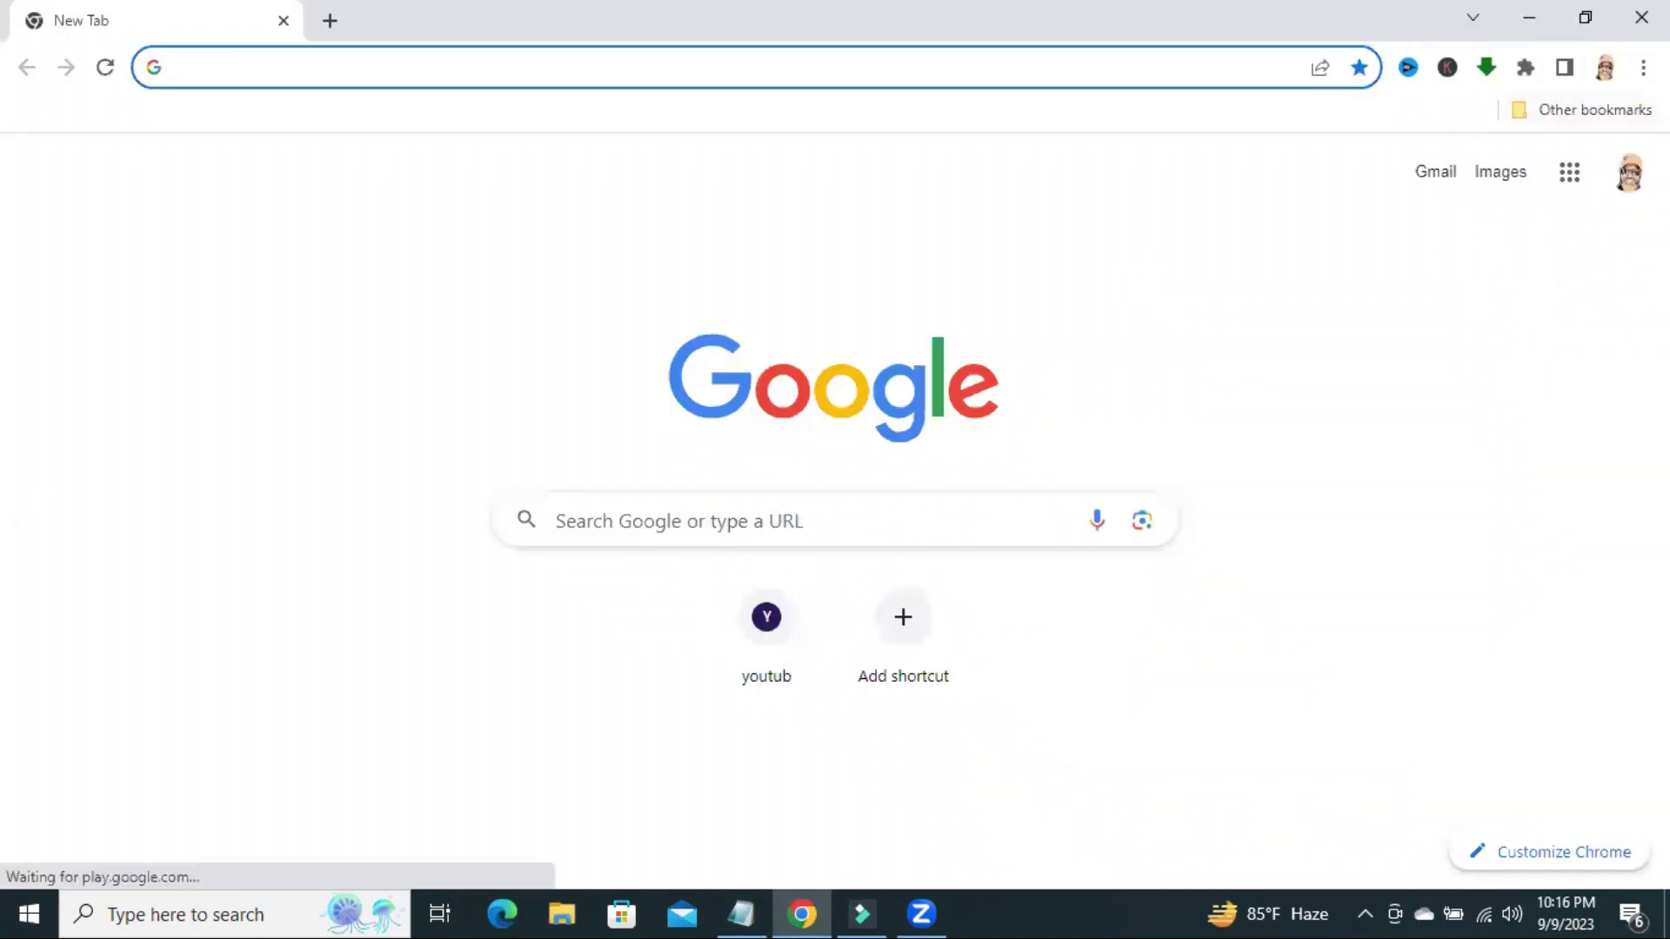
In Settings > On startup, select 'Continue where you left off'.
{"action": "left_click", "coordinate": [1643, 67]}
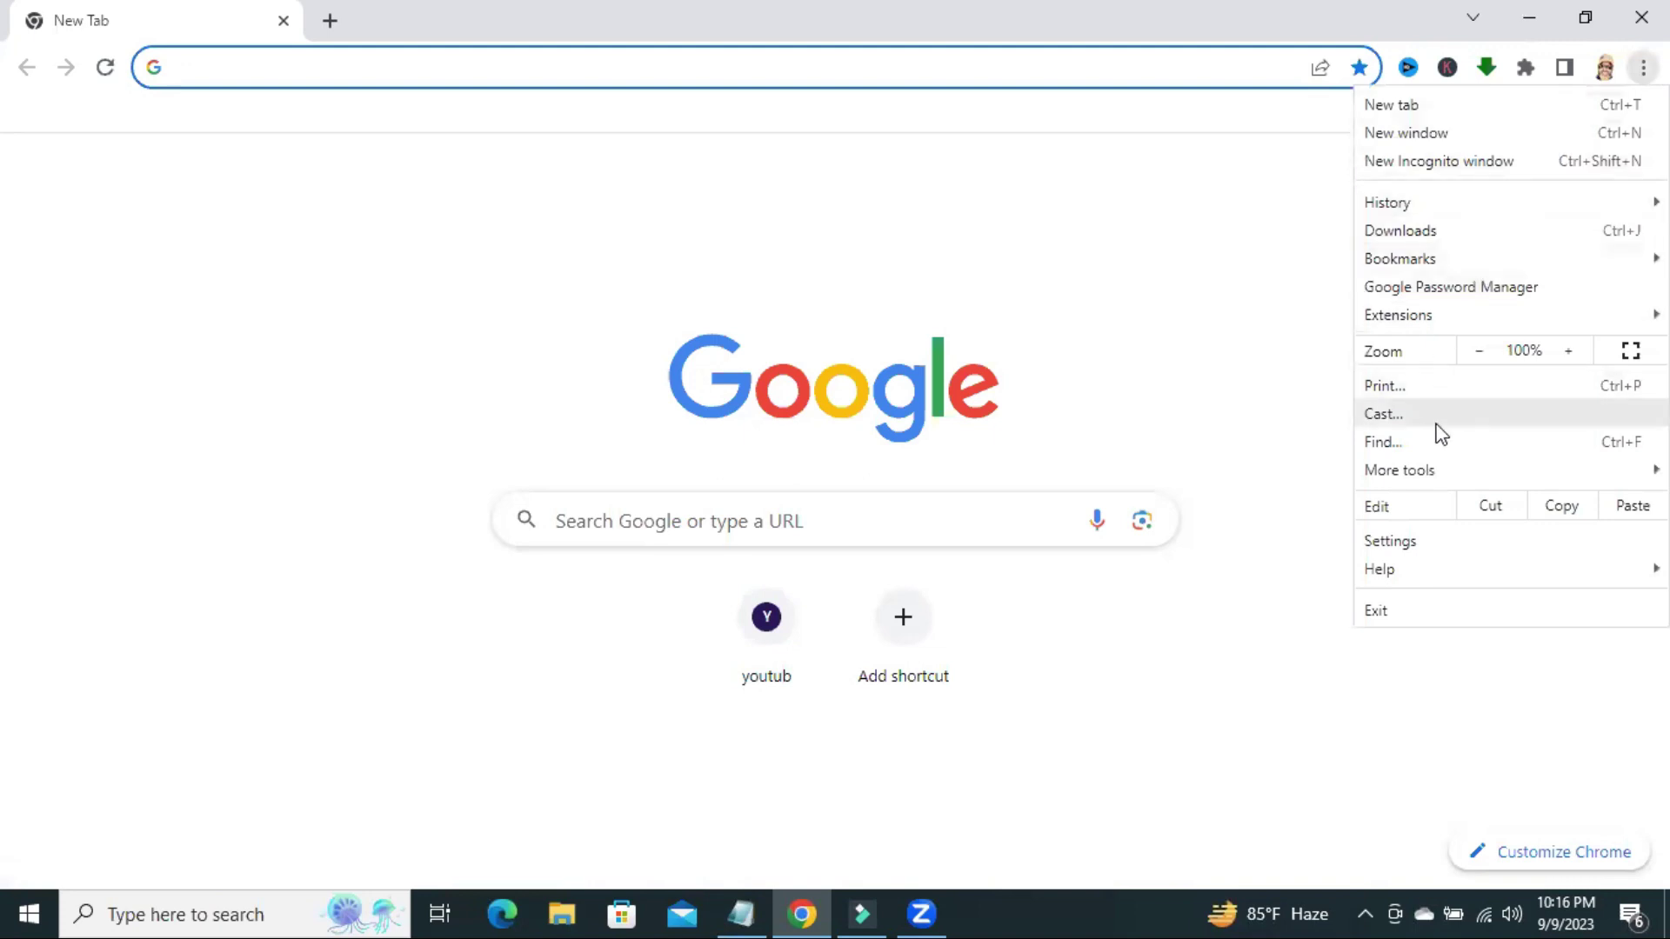
{"action": "left_click", "coordinate": [1419, 539]}
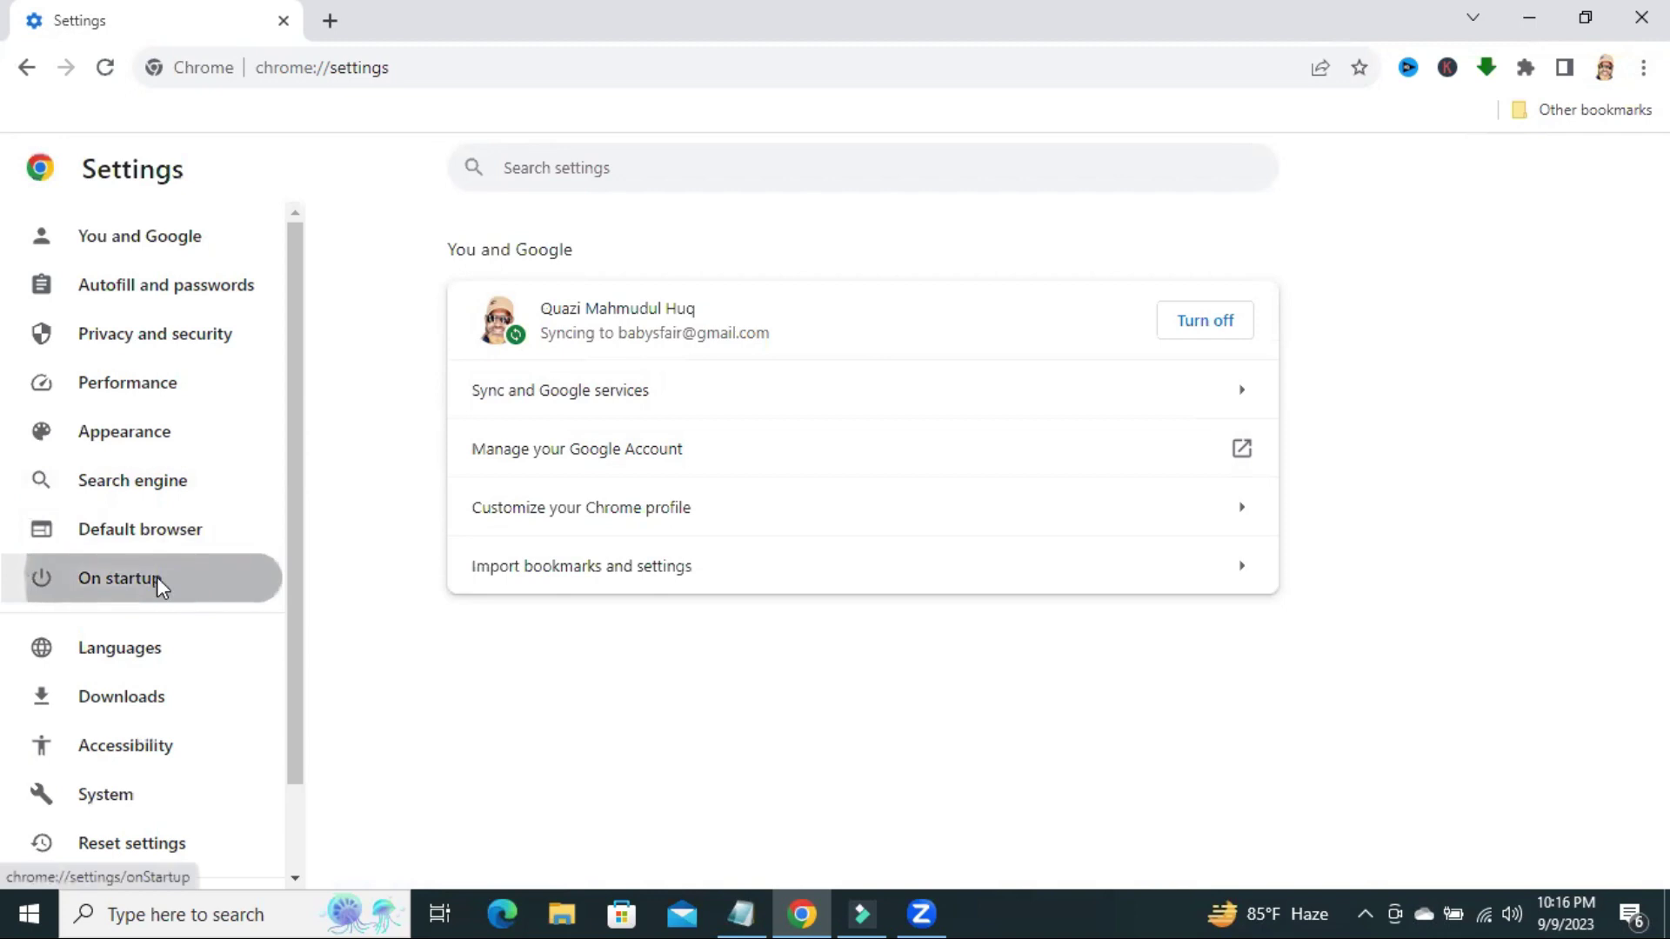
{"action": "left_click", "coordinate": [124, 578]}
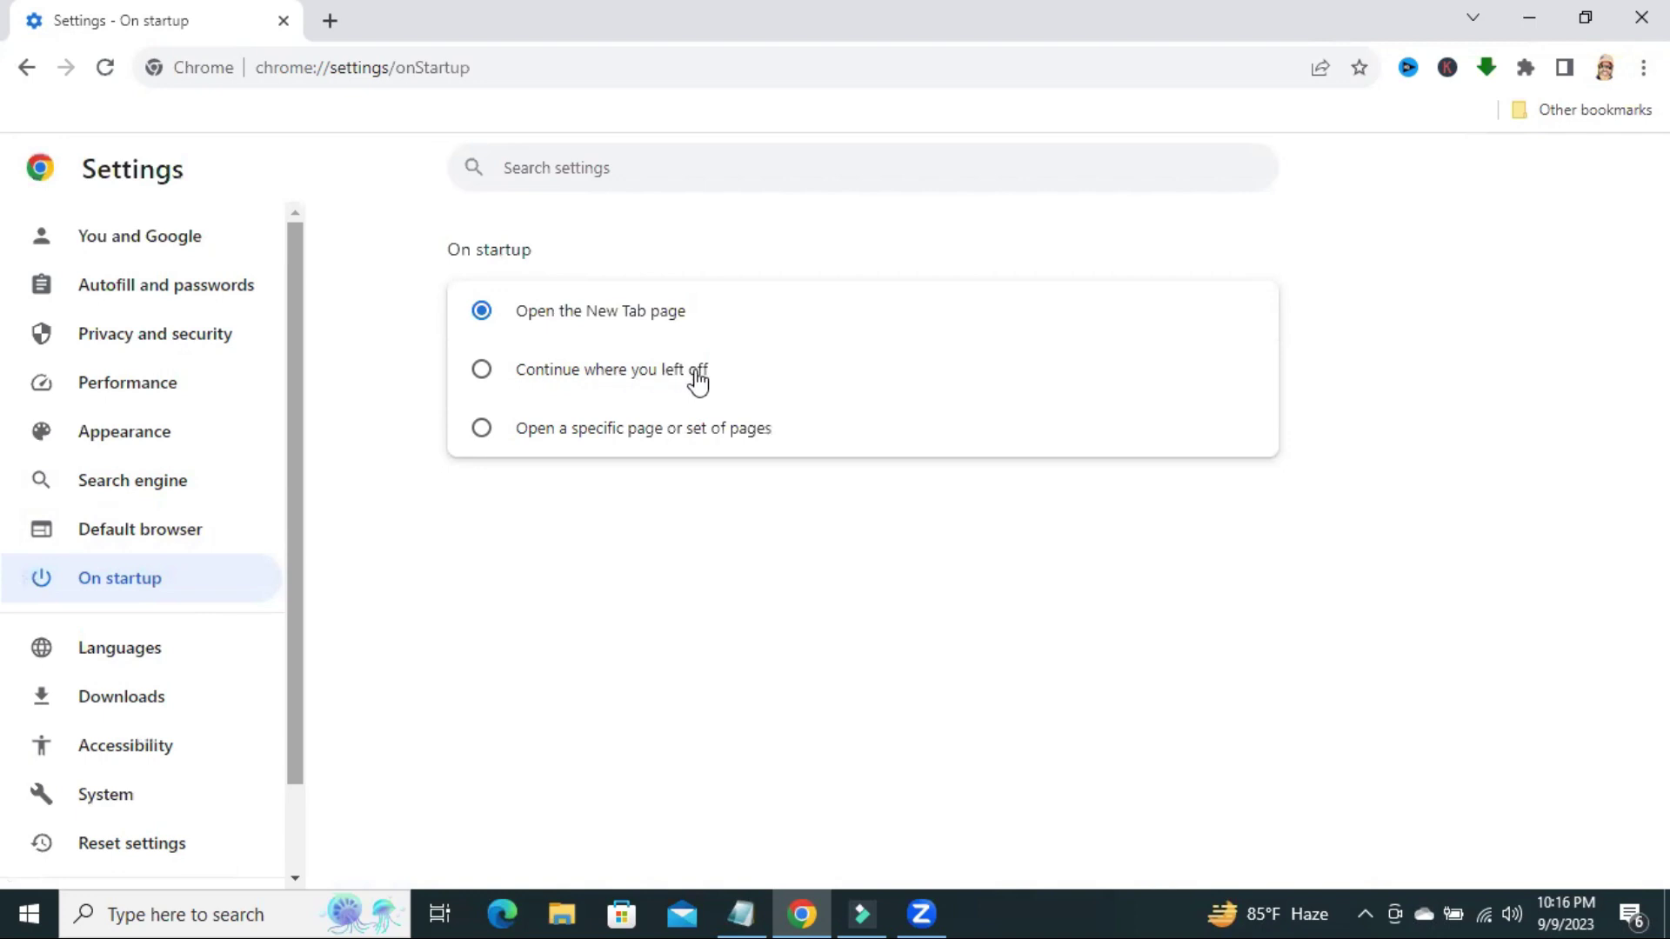
{"action": "left_click", "coordinate": [481, 372]}
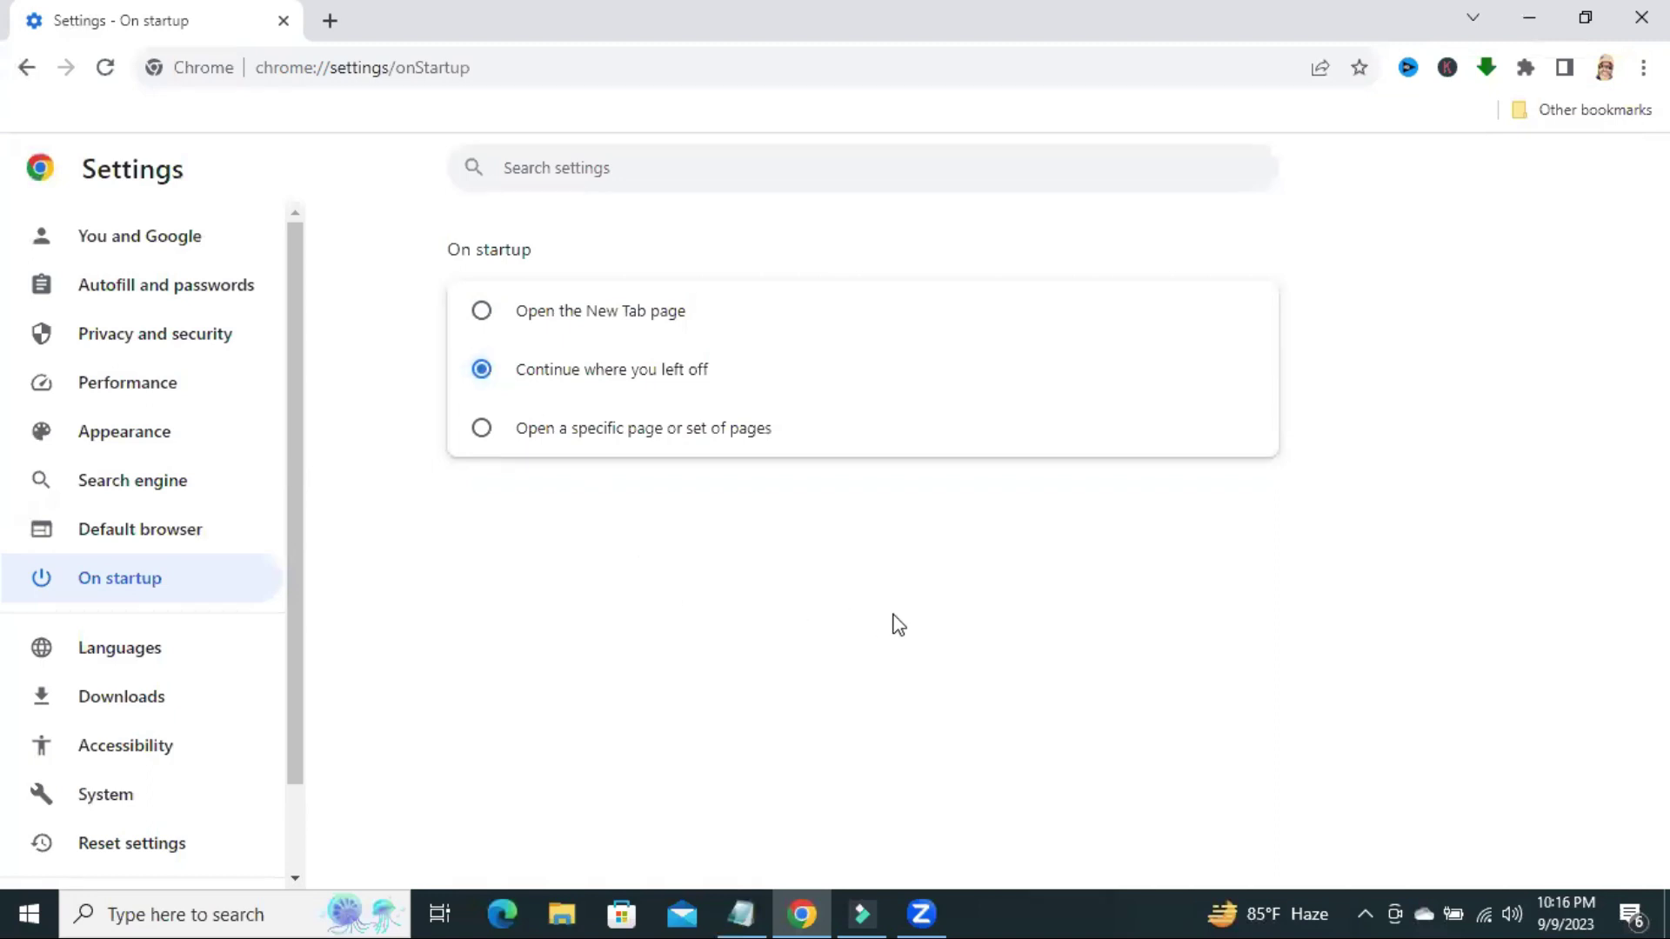
Open youtube.com in a new tab and play the Biman Bangladesh airplane video.
{"action": "left_click", "coordinate": [333, 22]}
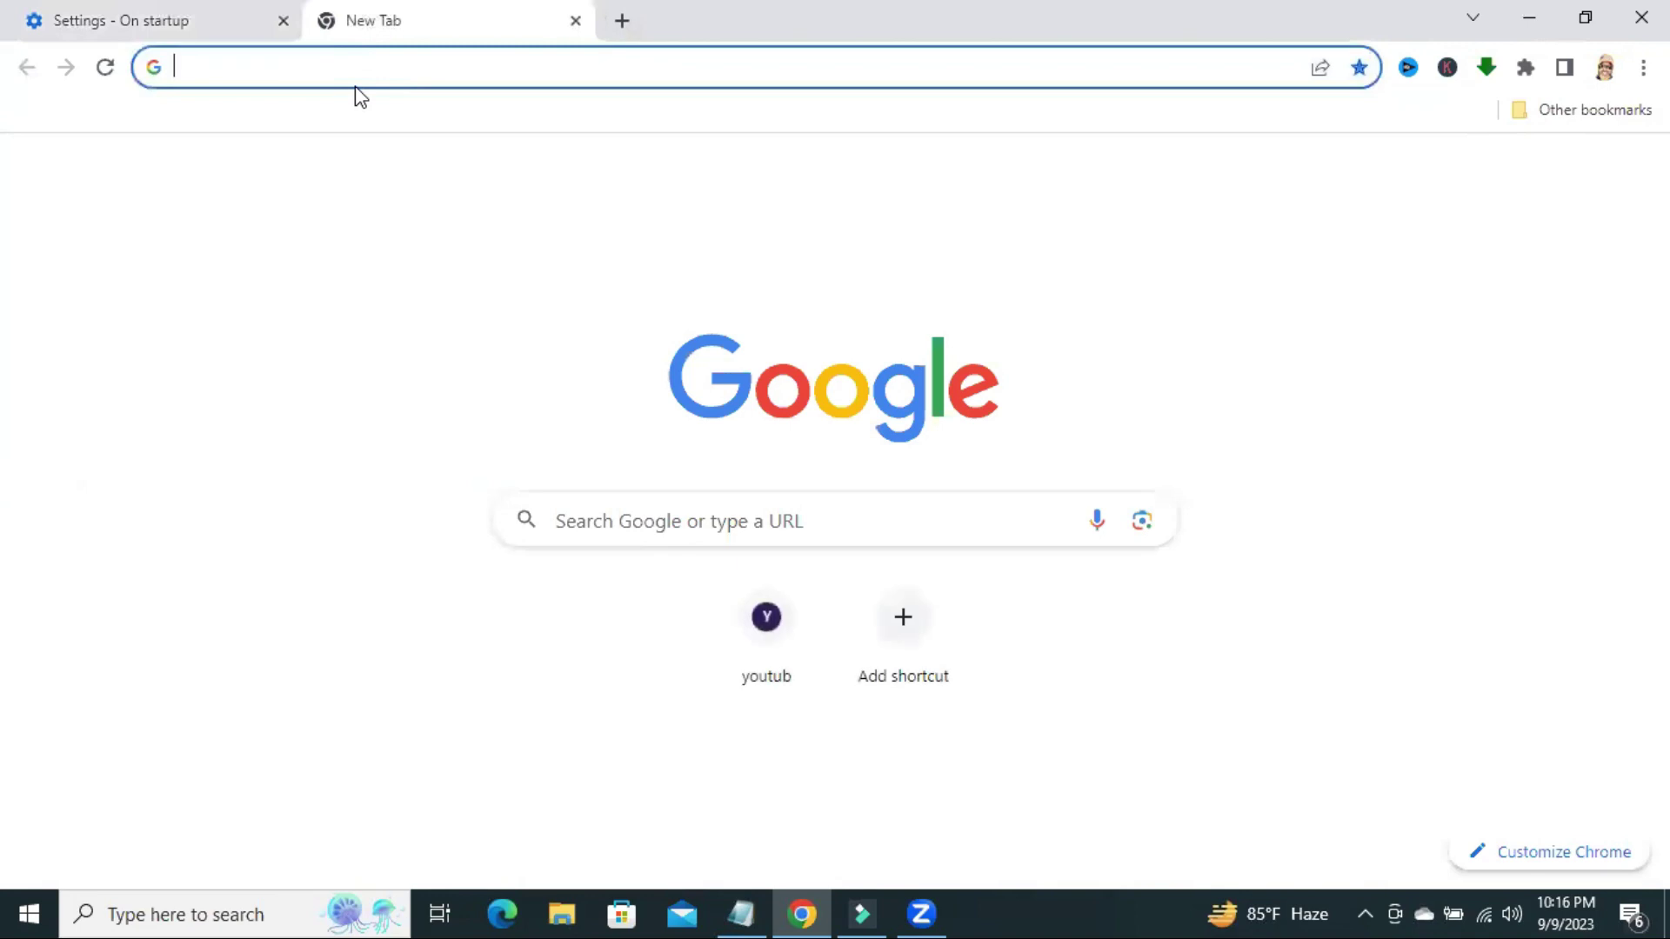
{"action": "type", "text": "y"}
{"action": "key", "text": "Return"}
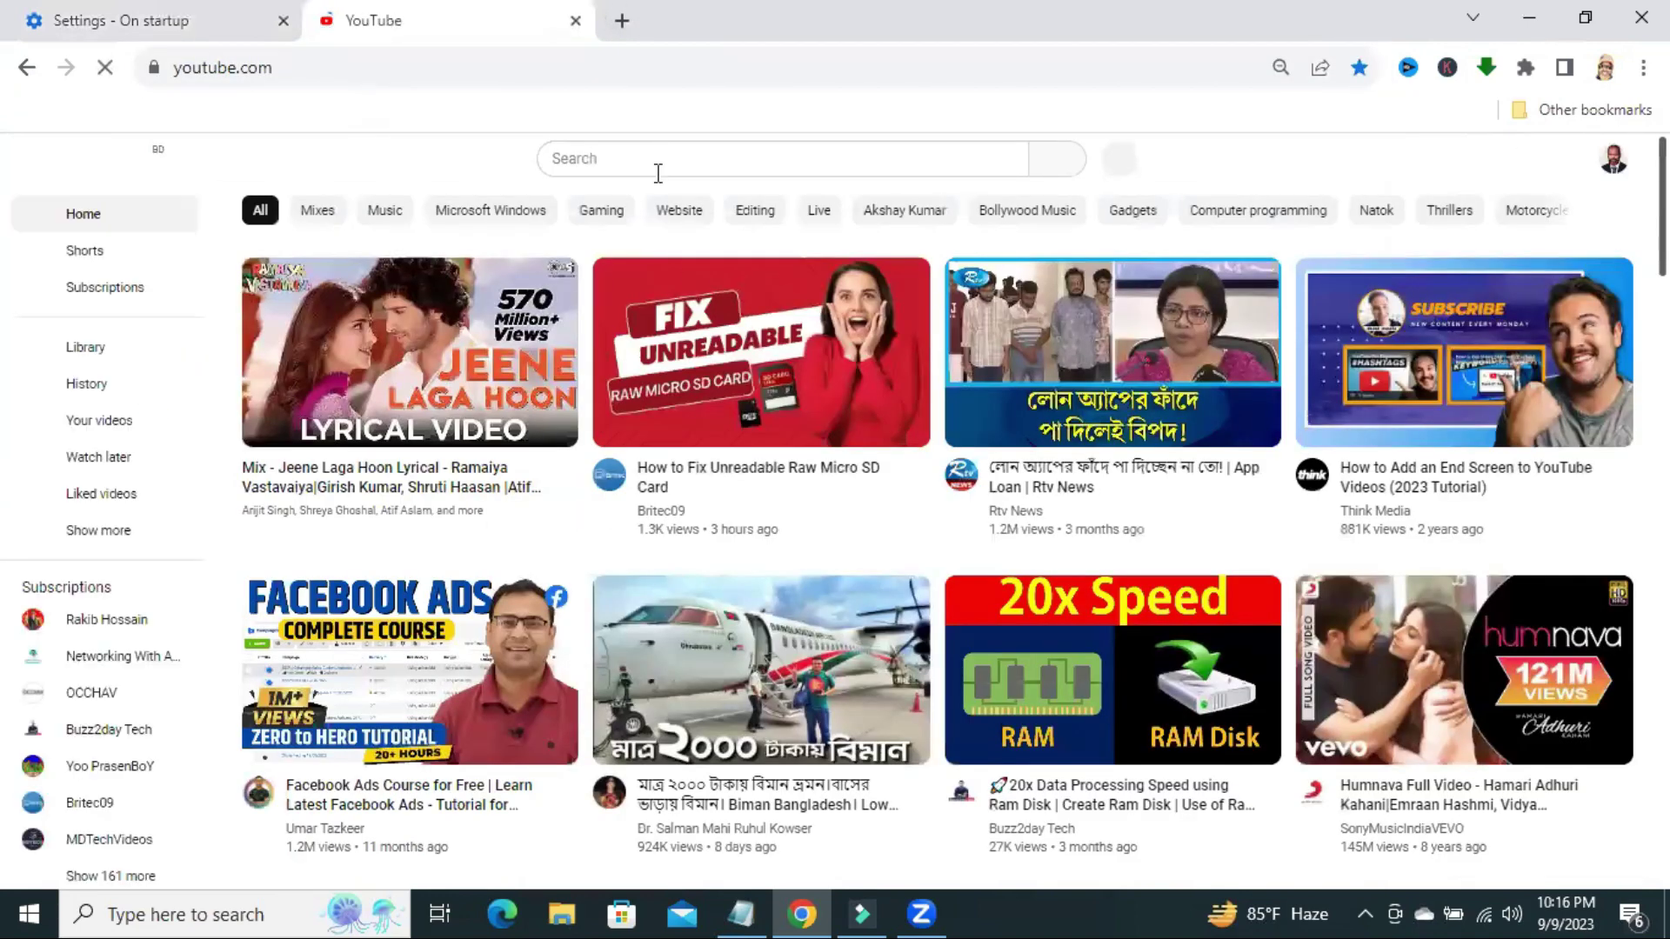
{"action": "left_click", "coordinate": [701, 690]}
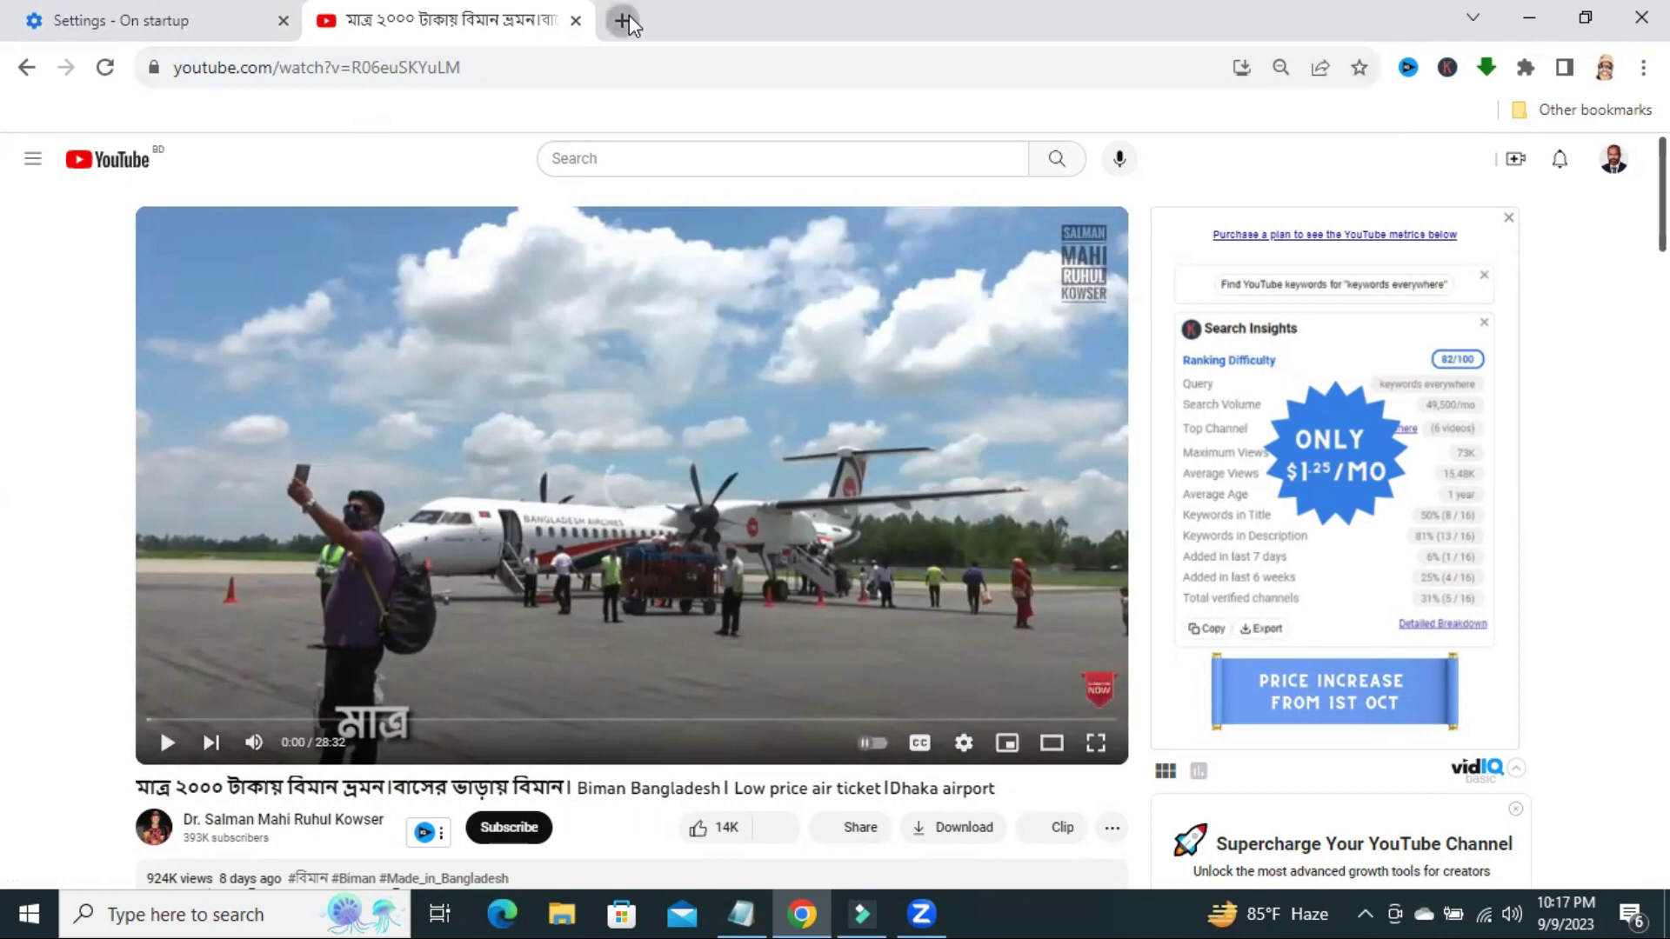
Open Facebook and itsystemadmin.net in two more new tabs.
{"action": "left_click", "coordinate": [629, 22]}
{"action": "type", "text": "facebook.com"}
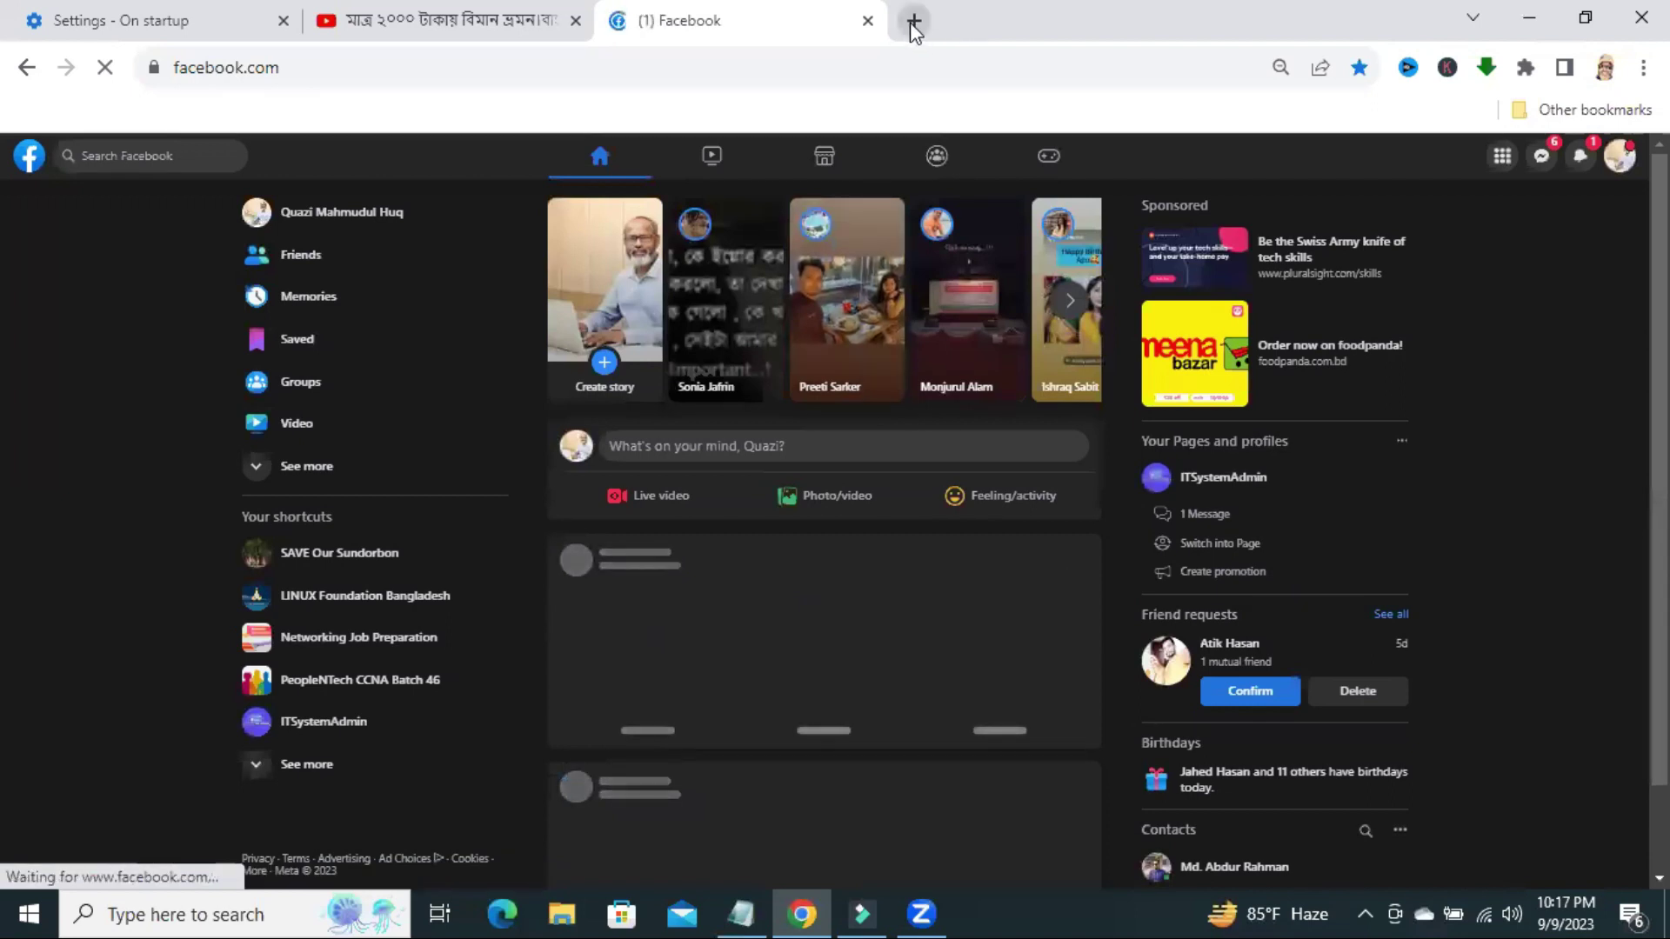
{"action": "left_click", "coordinate": [915, 20]}
{"action": "type", "text": "itsystemadmin.net"}
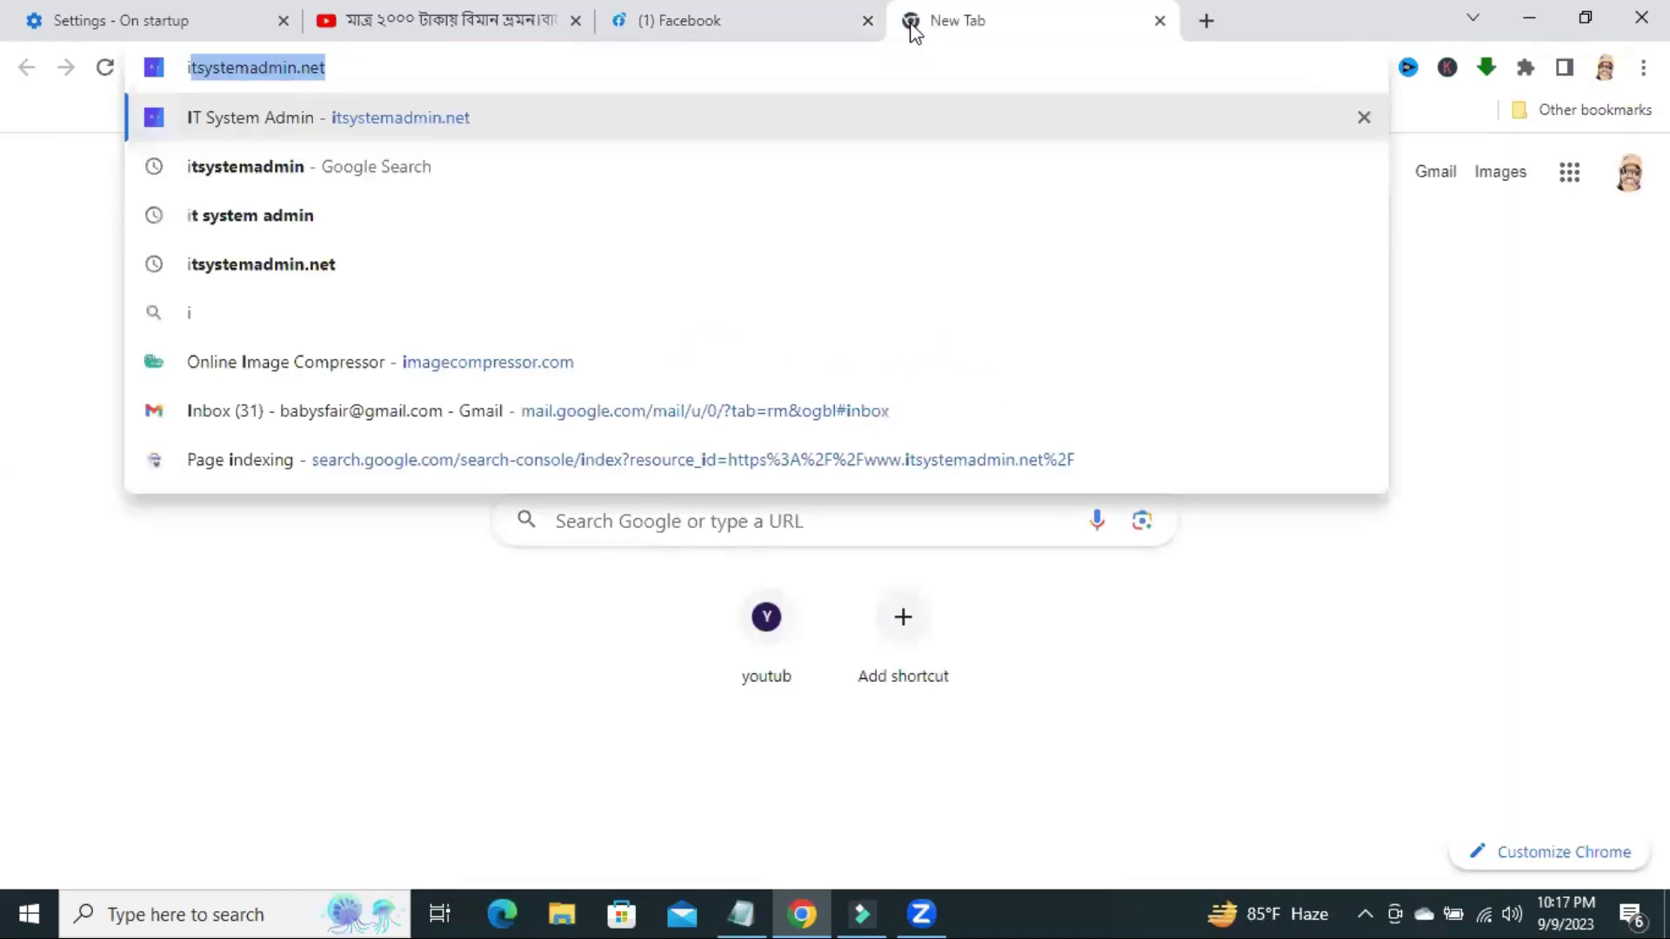
{"action": "key", "text": "Return"}
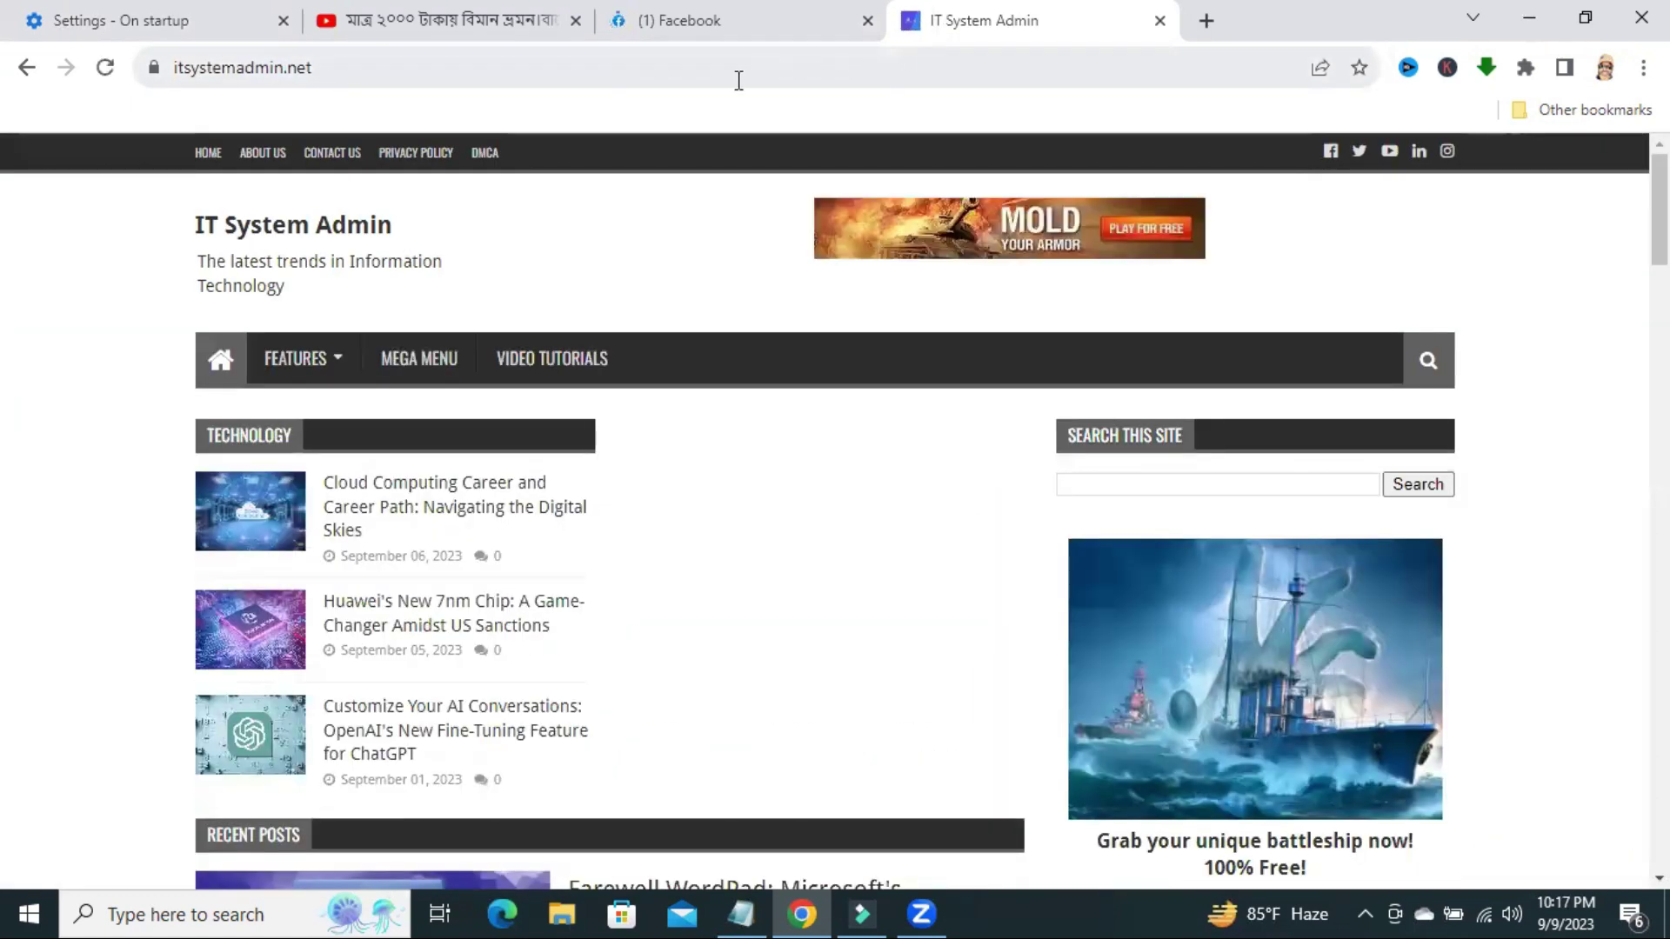
Cycle through the Facebook, YouTube, Settings and IT System Admin tabs, then close Chrome.
{"action": "left_click", "coordinate": [739, 20]}
{"action": "left_click", "coordinate": [454, 29]}
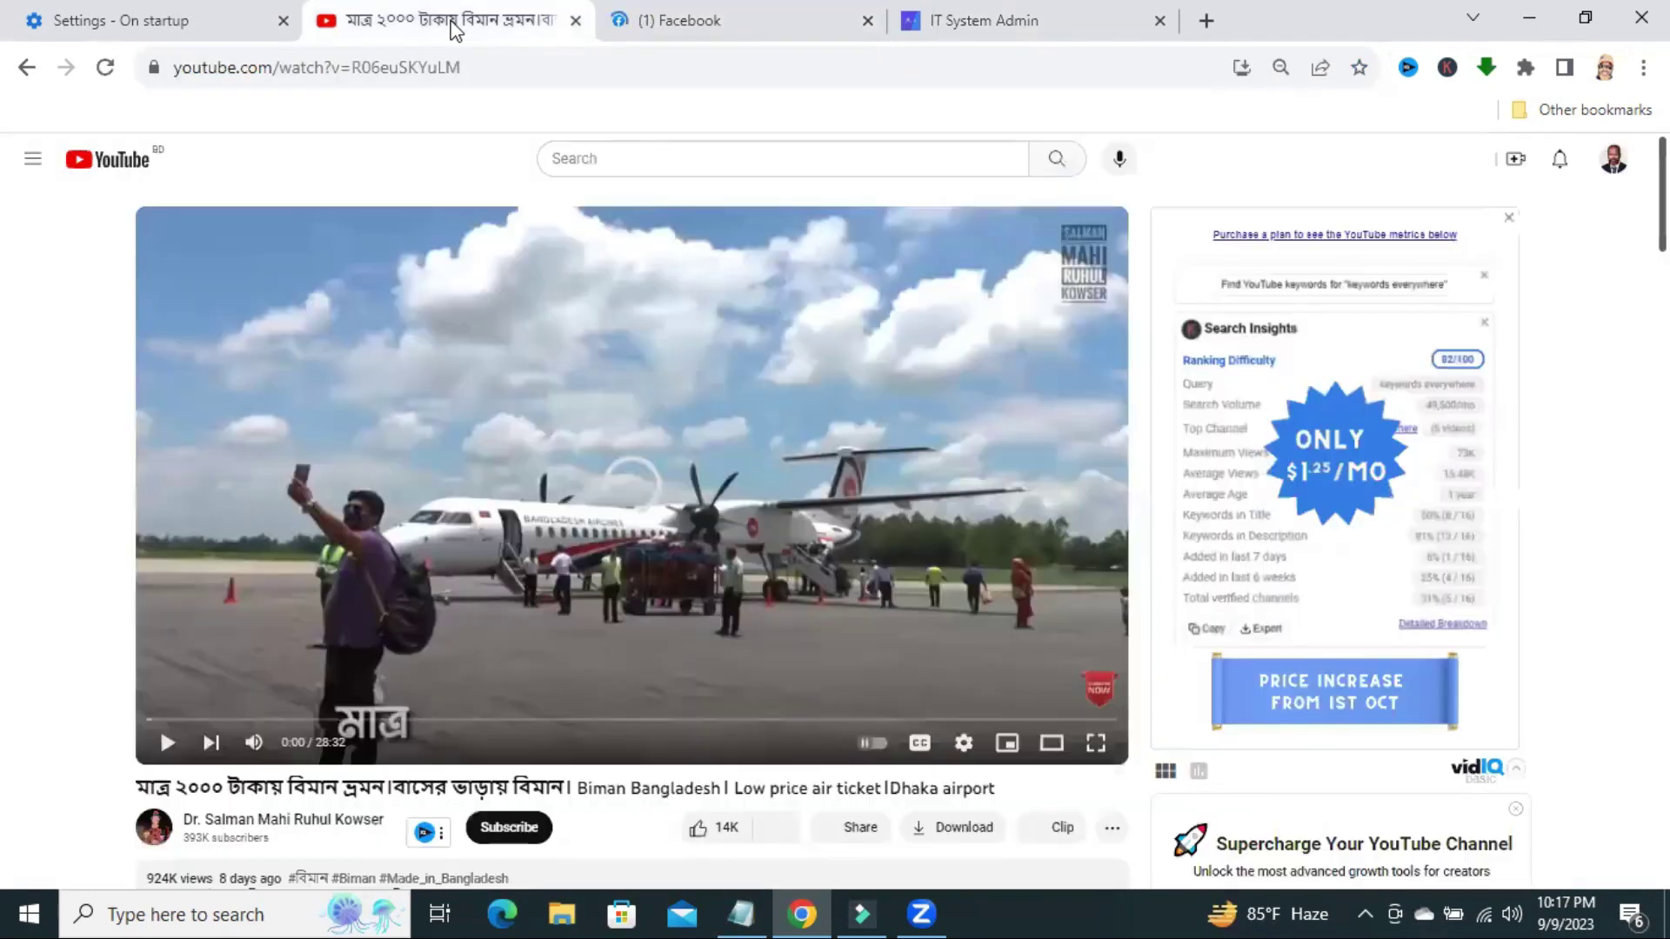
{"action": "left_click", "coordinate": [679, 19]}
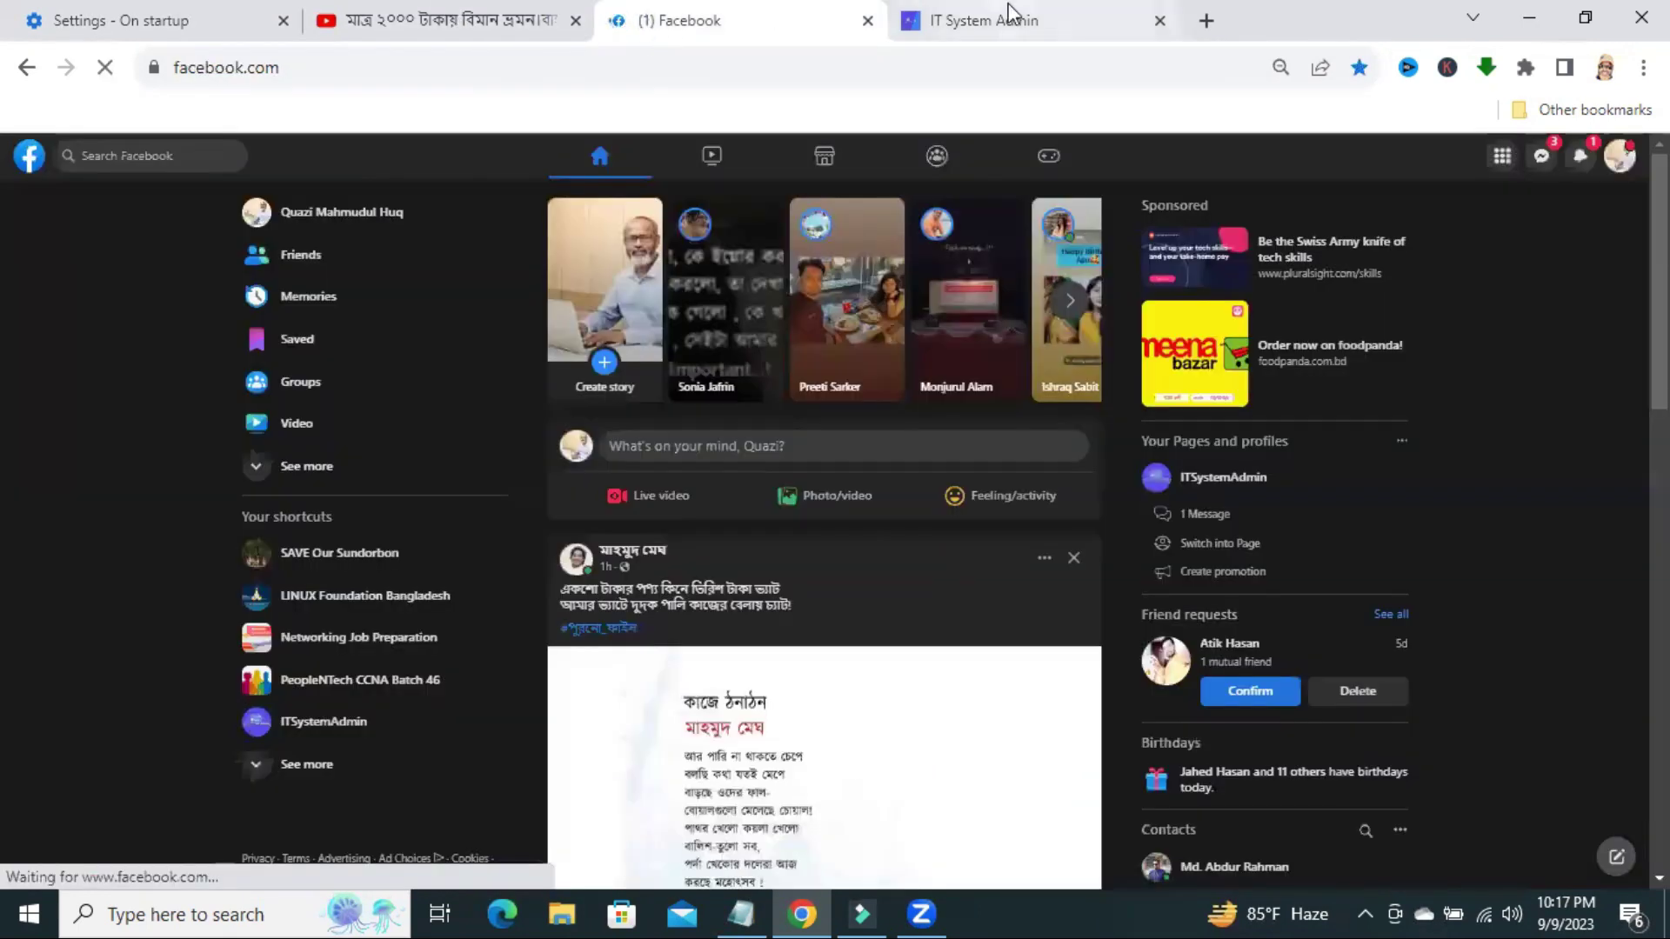
{"action": "left_click", "coordinate": [985, 19]}
{"action": "left_click", "coordinate": [130, 20]}
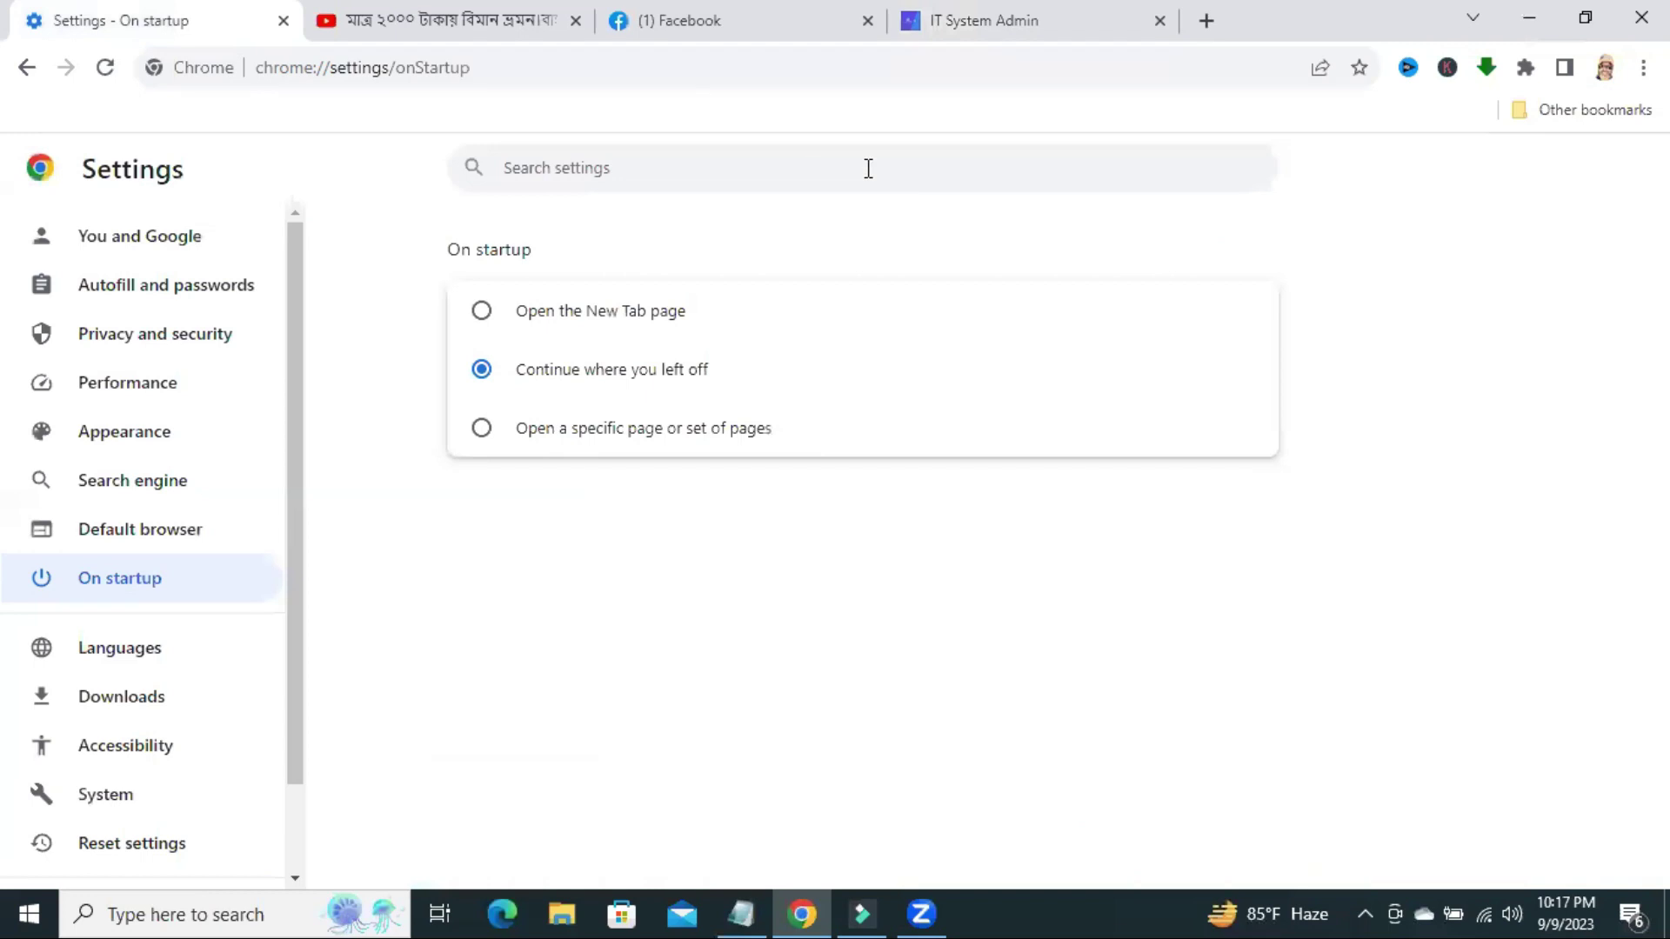
{"action": "left_click", "coordinate": [1013, 24]}
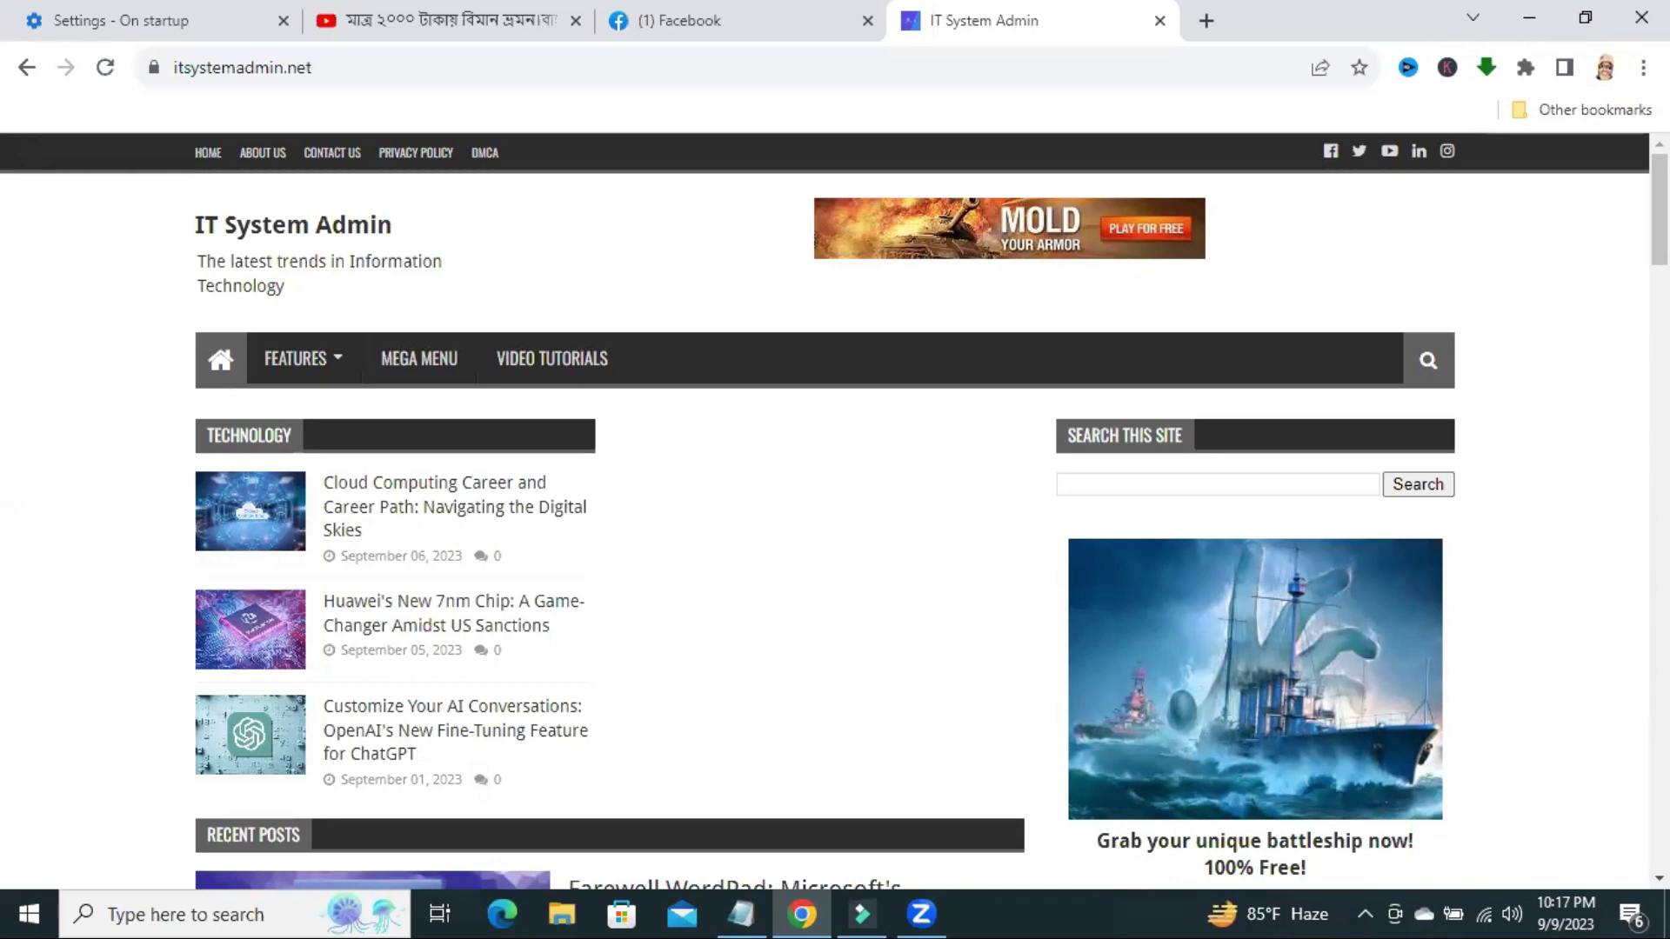
{"action": "left_click", "coordinate": [1642, 18]}
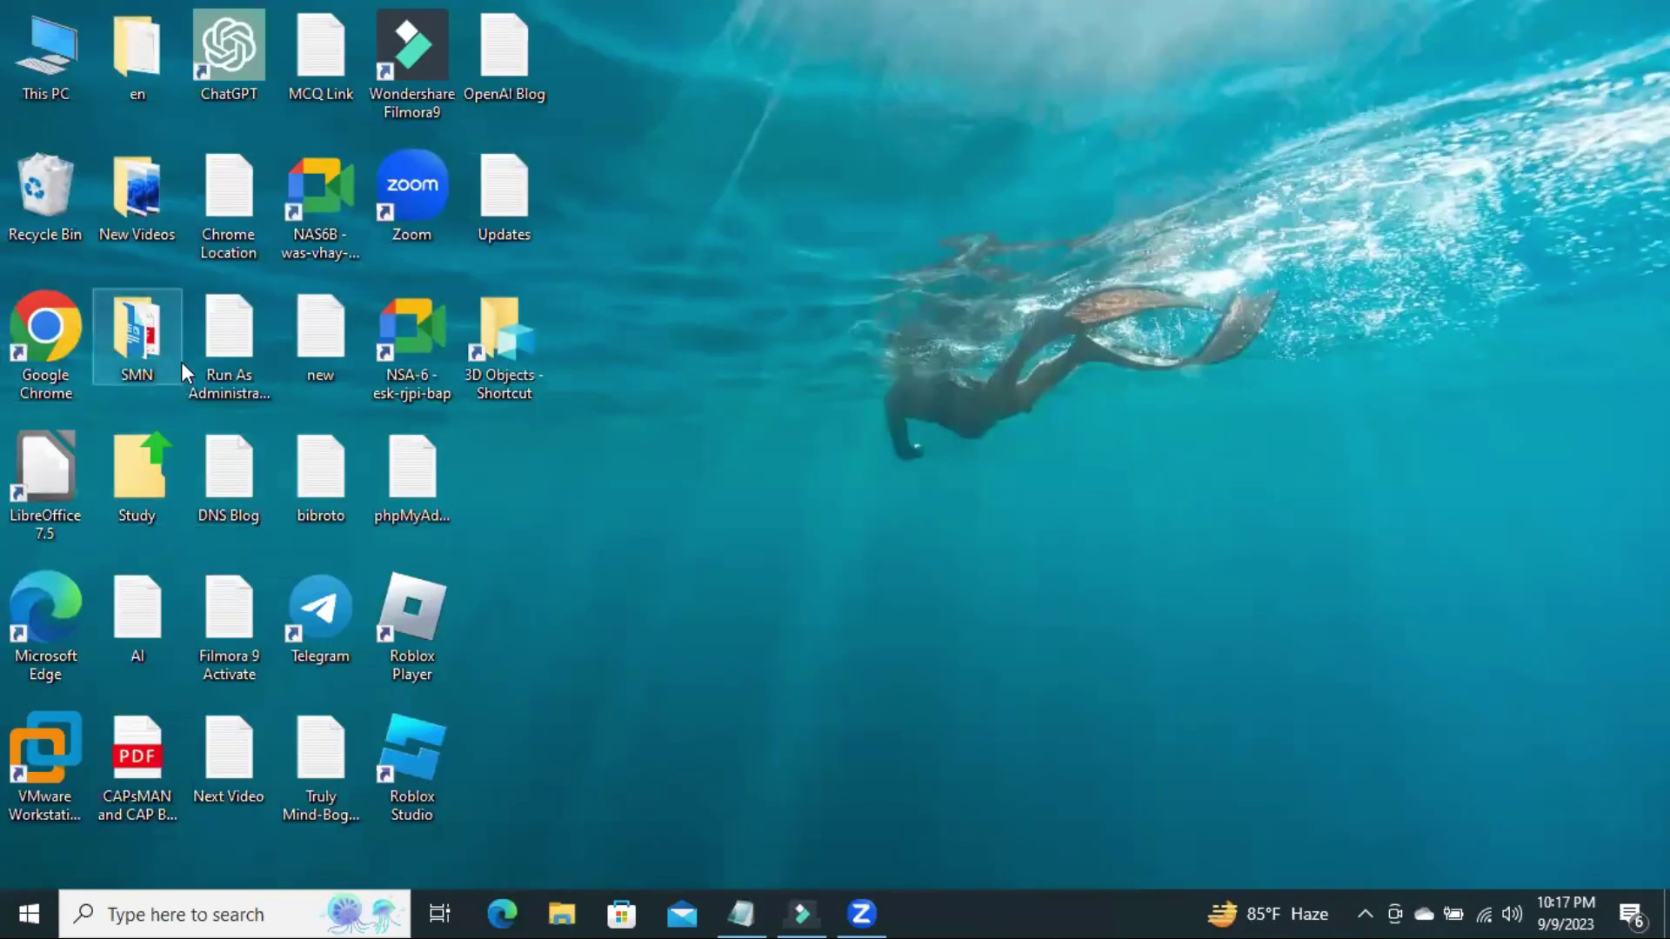
Relaunch Chrome from its desktop shortcut, pause the restored YouTube video, and view the IT System Admin tab.
{"action": "left_click", "coordinate": [43, 341]}
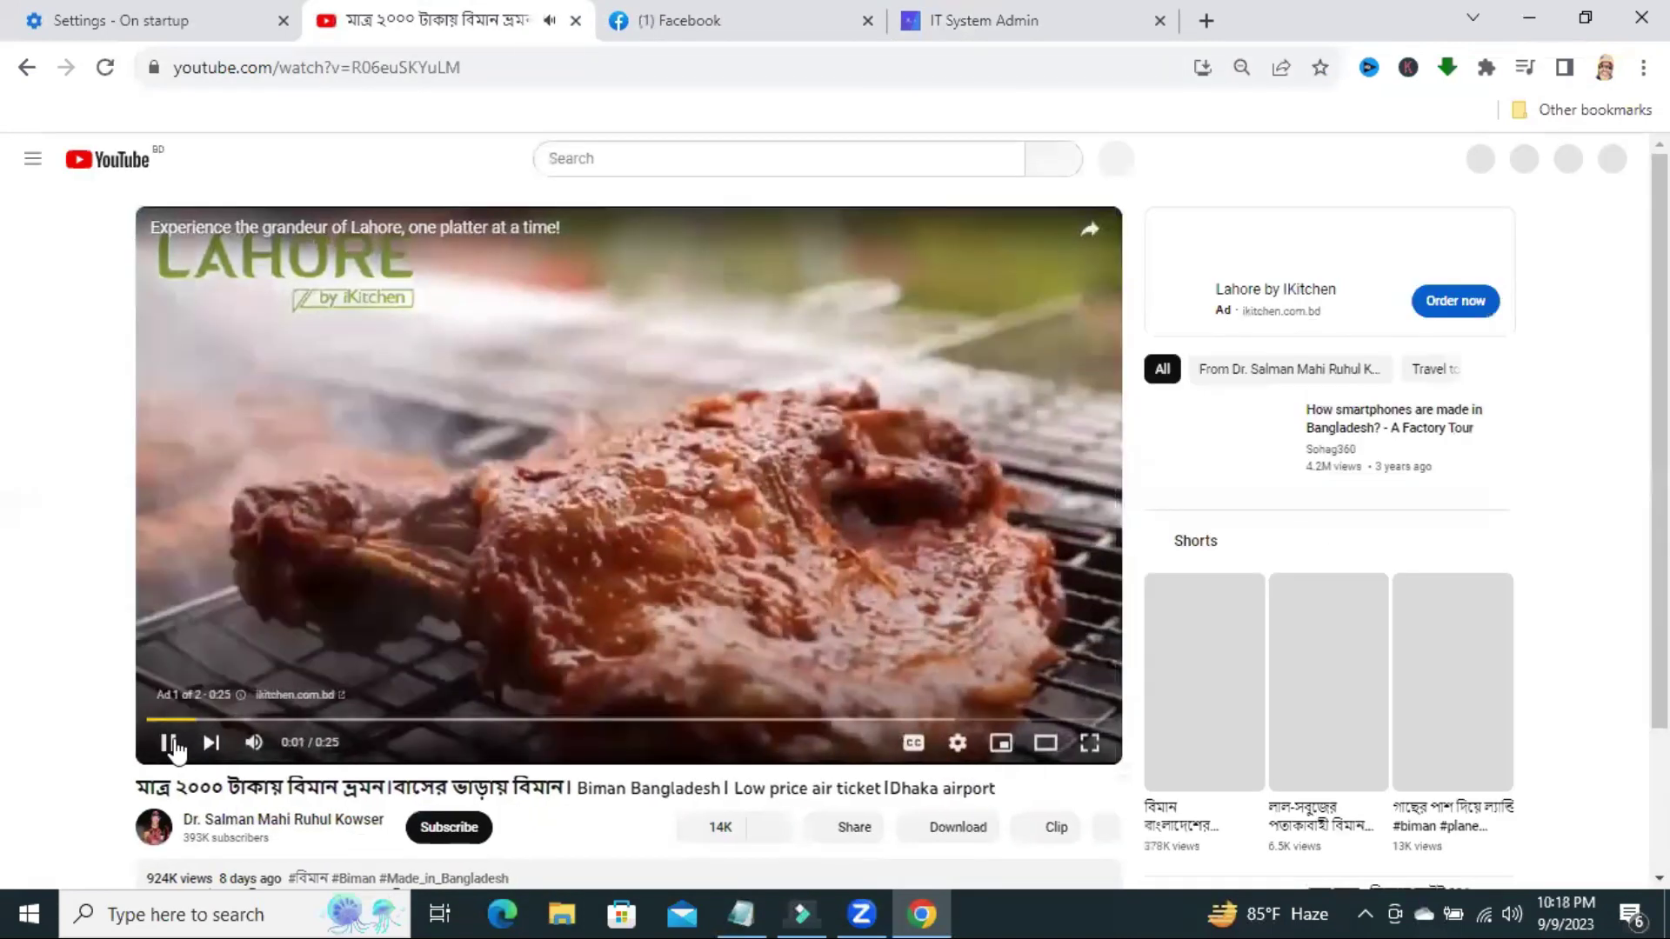
{"action": "left_click", "coordinate": [174, 743]}
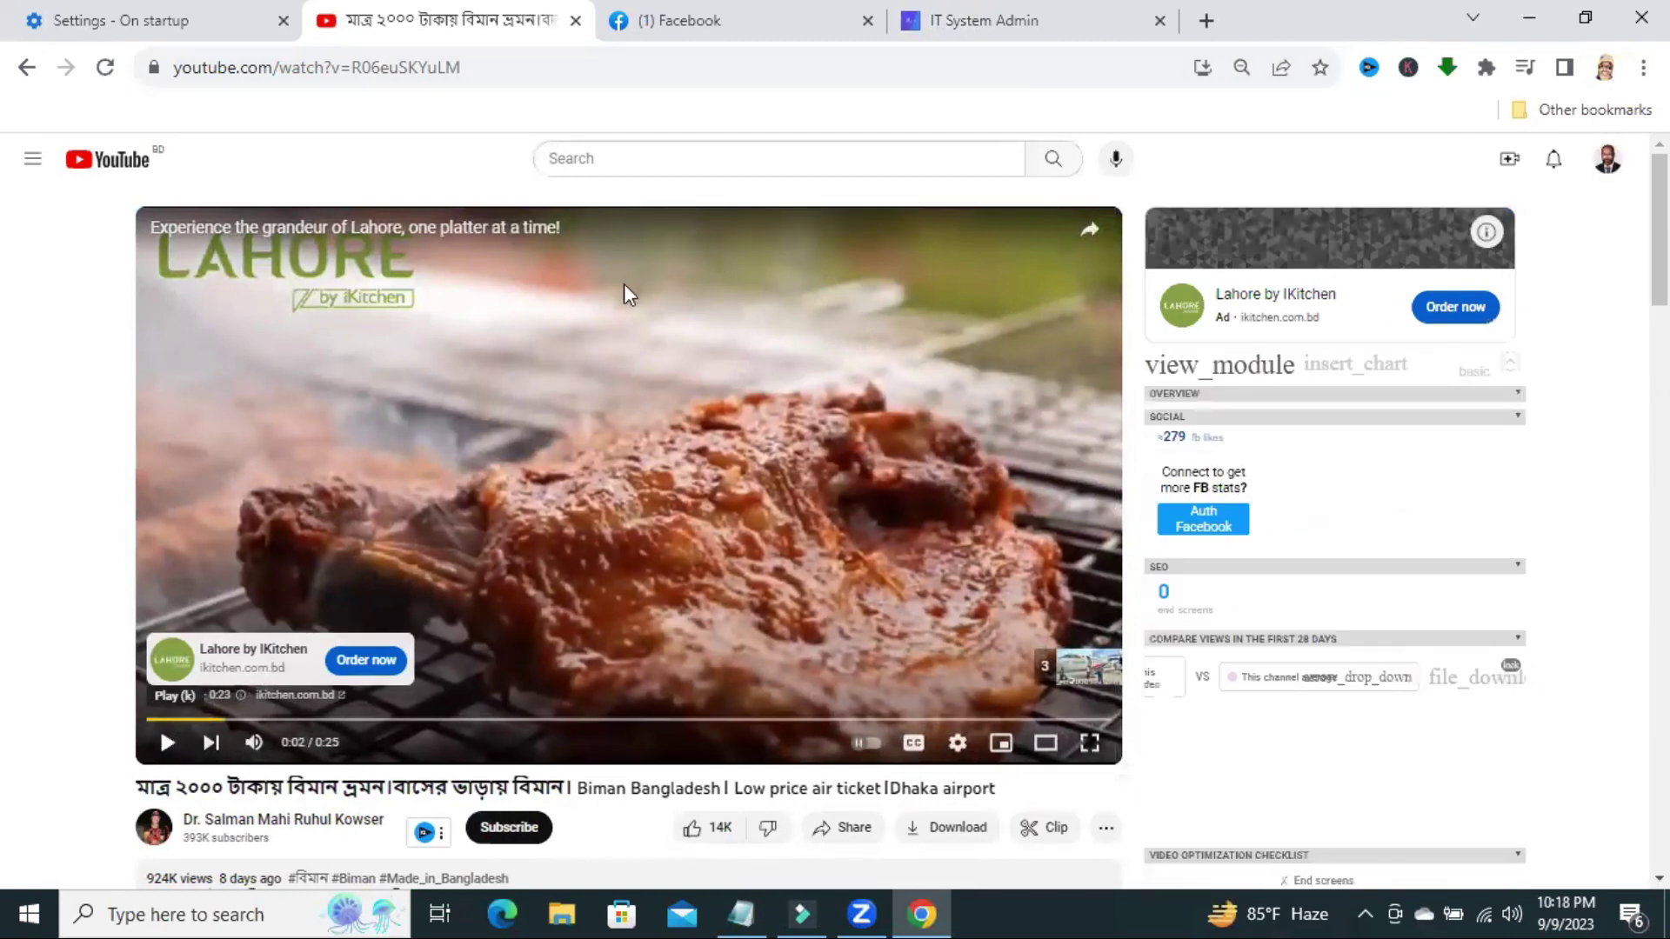
{"action": "left_click", "coordinate": [977, 20]}
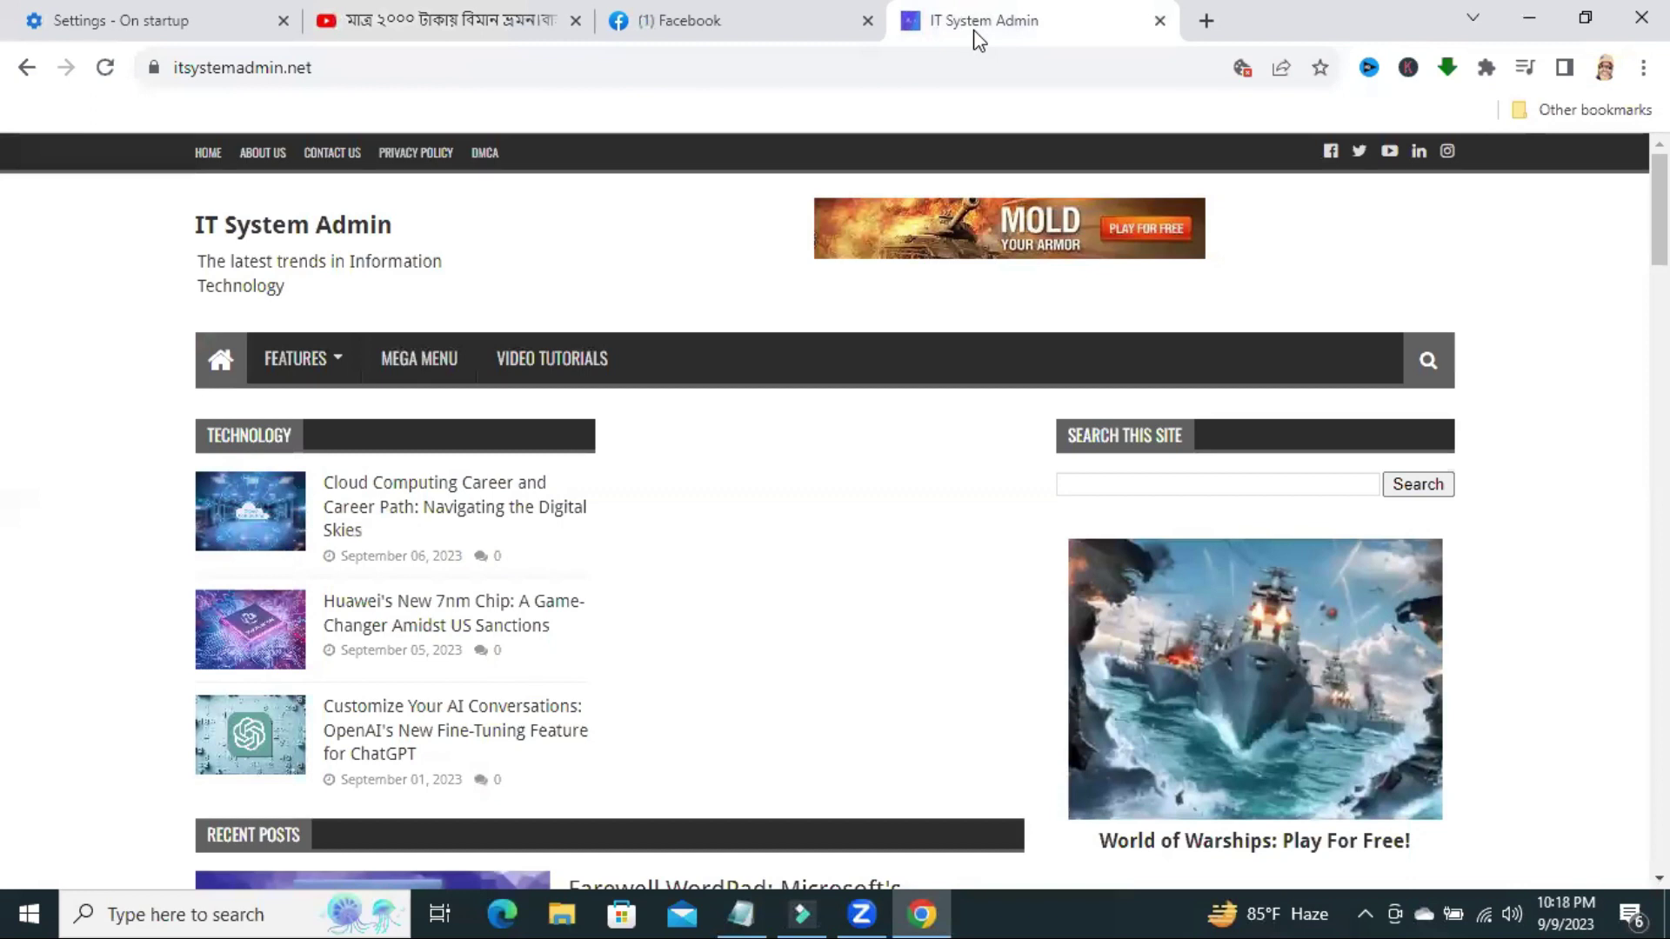